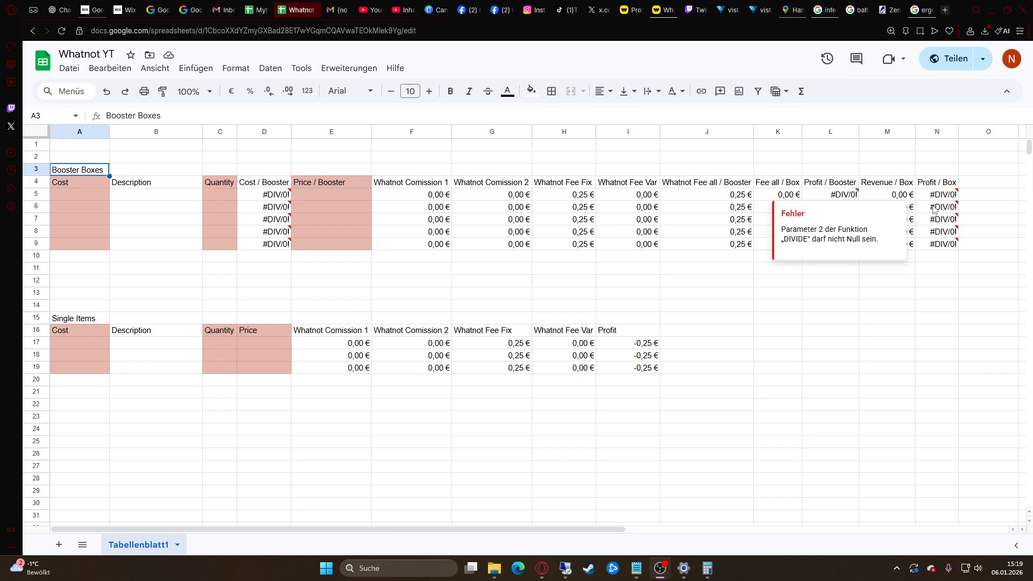
# - Review the US and European fee examples in the Whatnot seller fees article, and return to the Whatnot YT spreadsheet
pyautogui.click(663, 5)
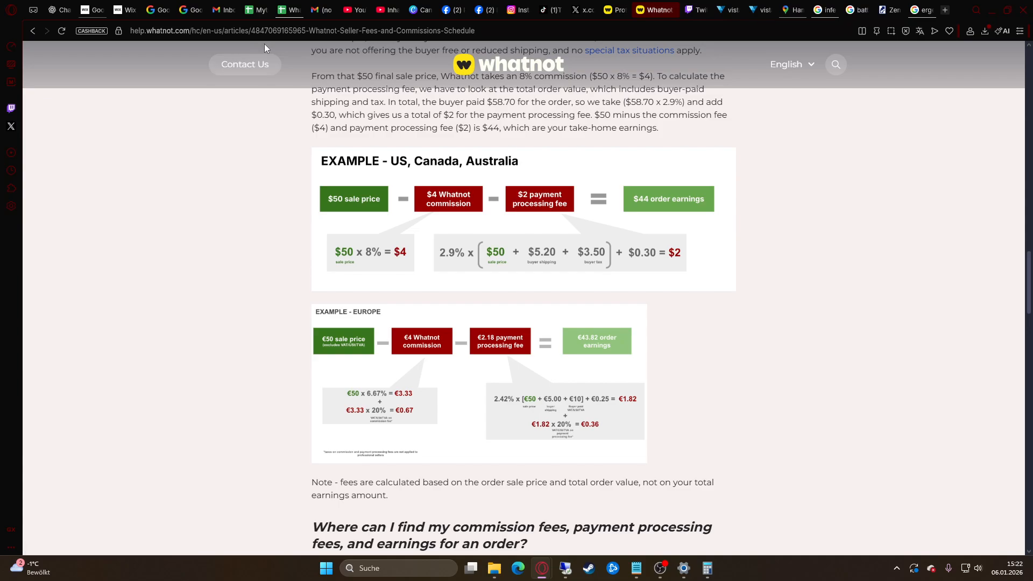
pyautogui.click(285, 8)
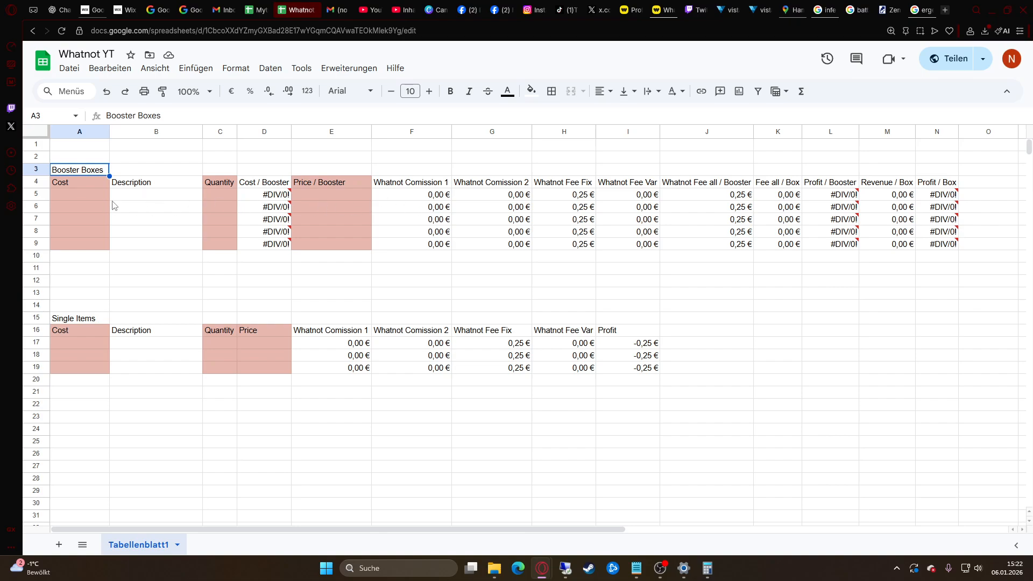
# - Enter Phantasmal Flames as the description and 240 as the cost in the first Booster Boxes row
pyautogui.click(149, 197)
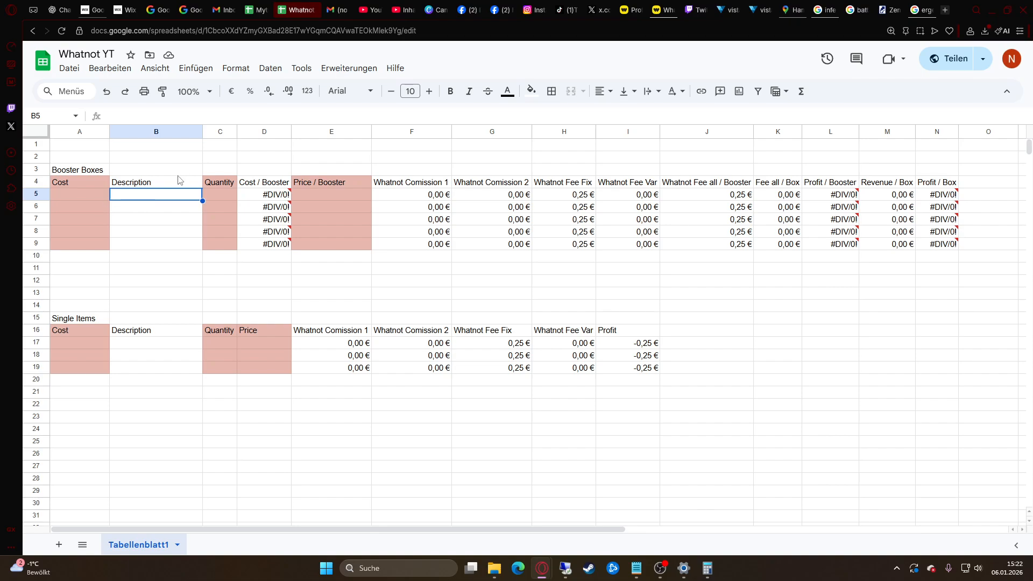
pyautogui.write('Phantasmal ')
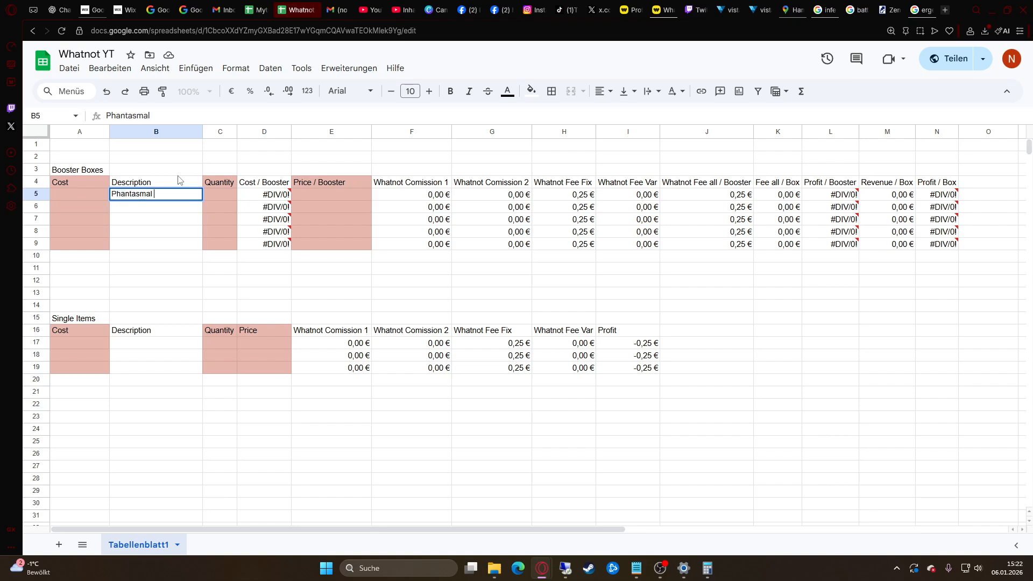
pyautogui.write('Flames')
pyautogui.doubleClick(97, 192)
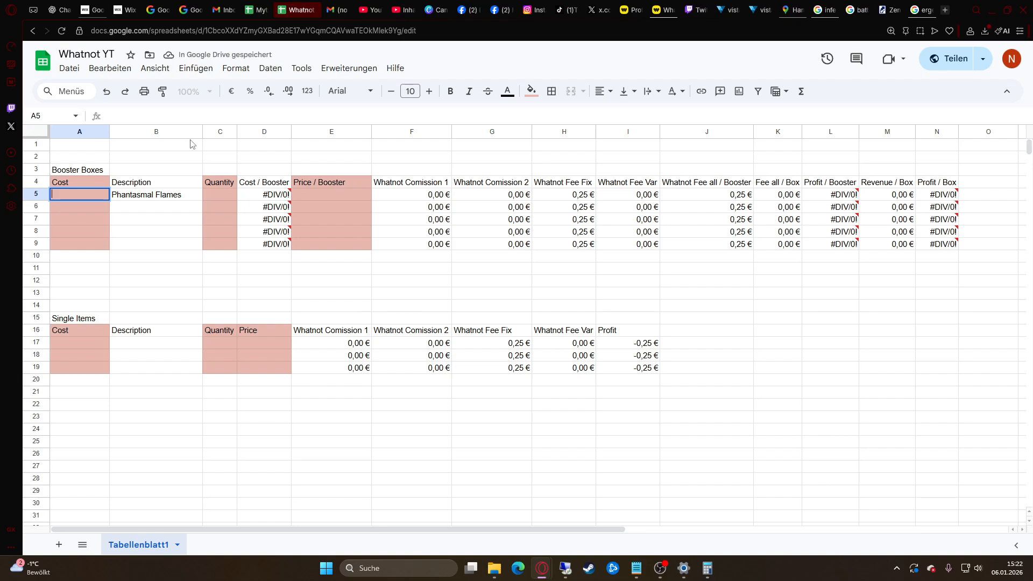
pyautogui.write('240')
pyautogui.press('Return')
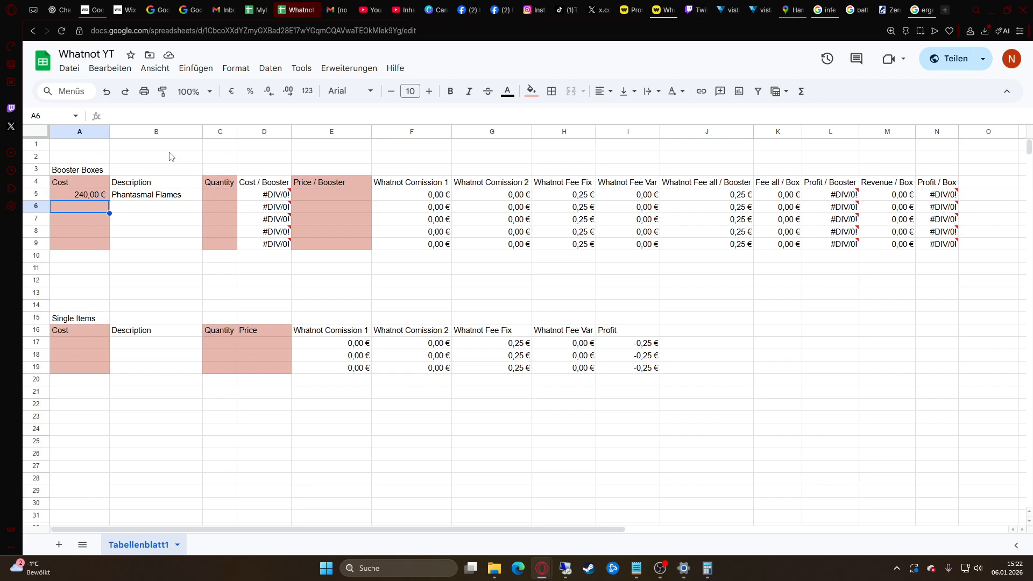
# - Set the Phantasmal Flames quantity to 36 and its price per booster to 9
pyautogui.click(224, 196)
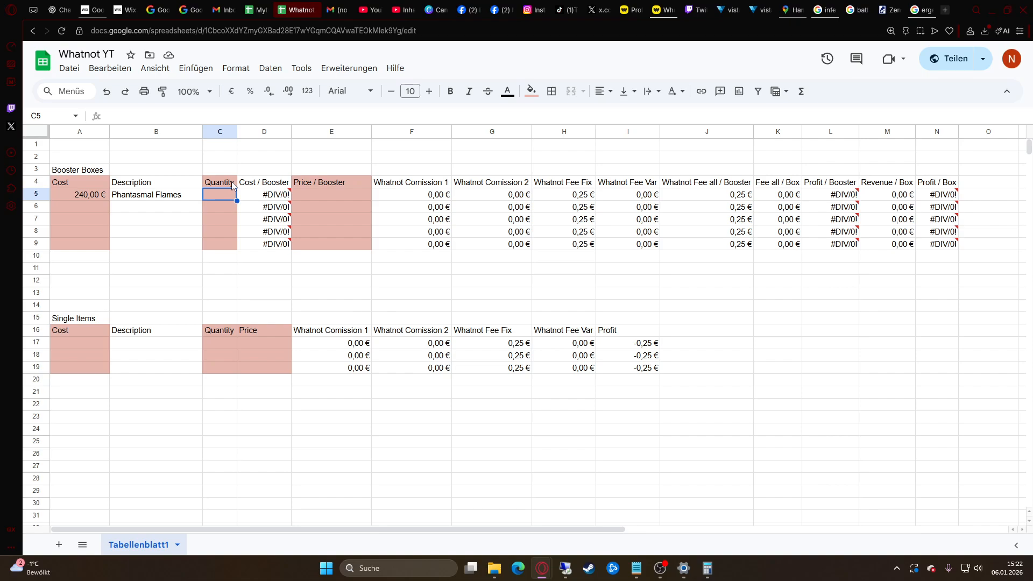
pyautogui.write('36')
pyautogui.press('Return')
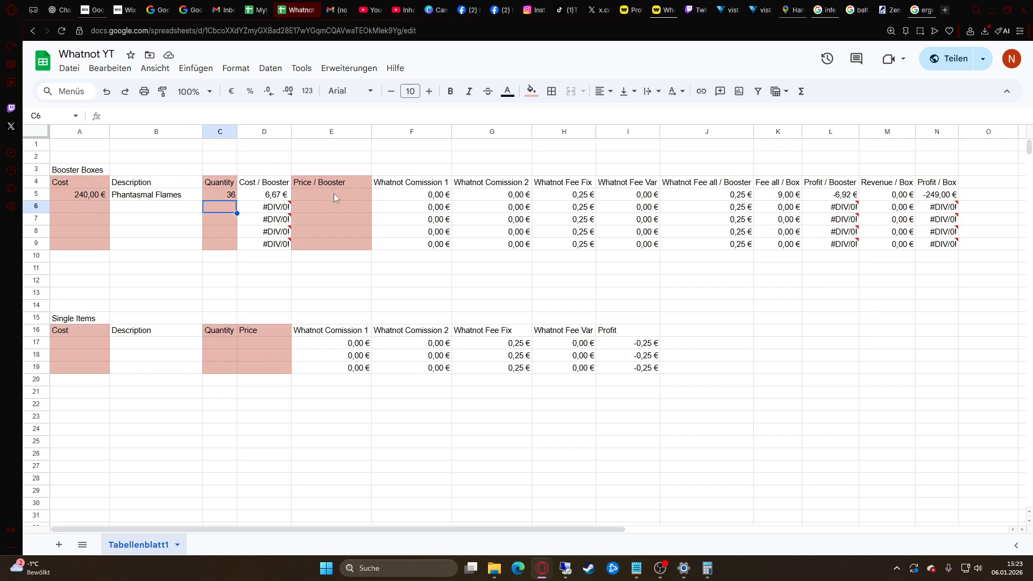
pyautogui.click(303, 197)
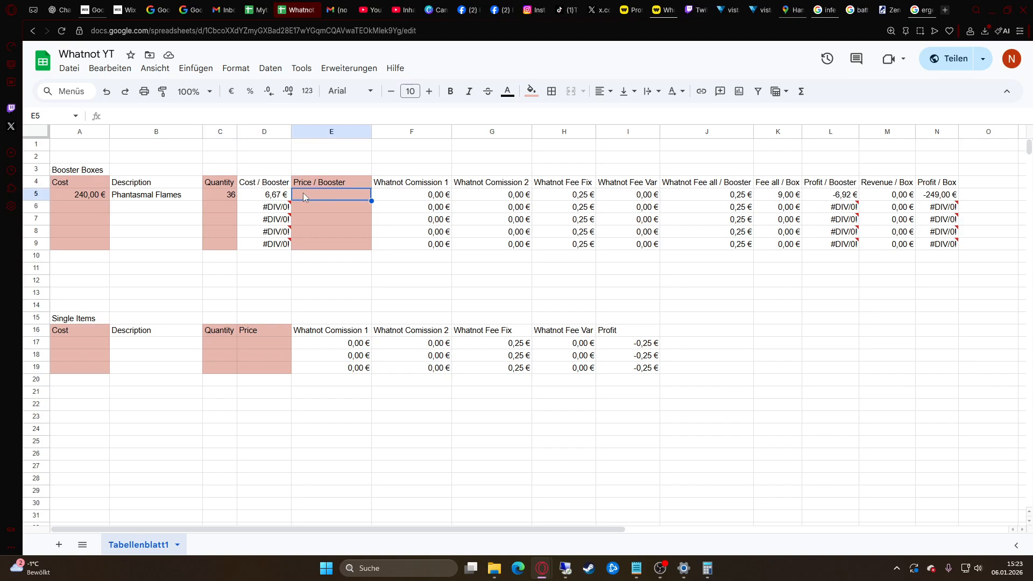
pyautogui.click(266, 196)
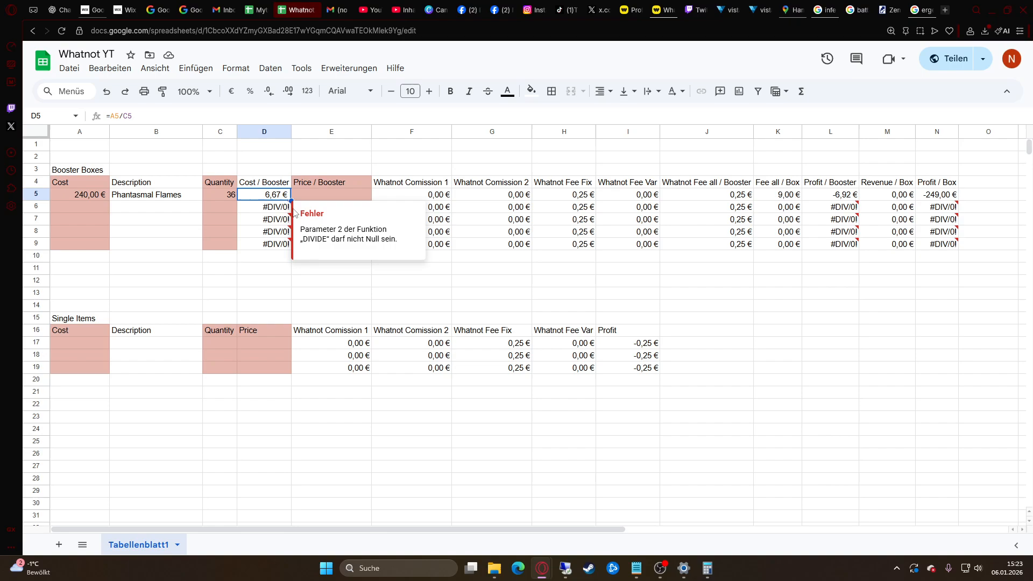
pyautogui.doubleClick(321, 195)
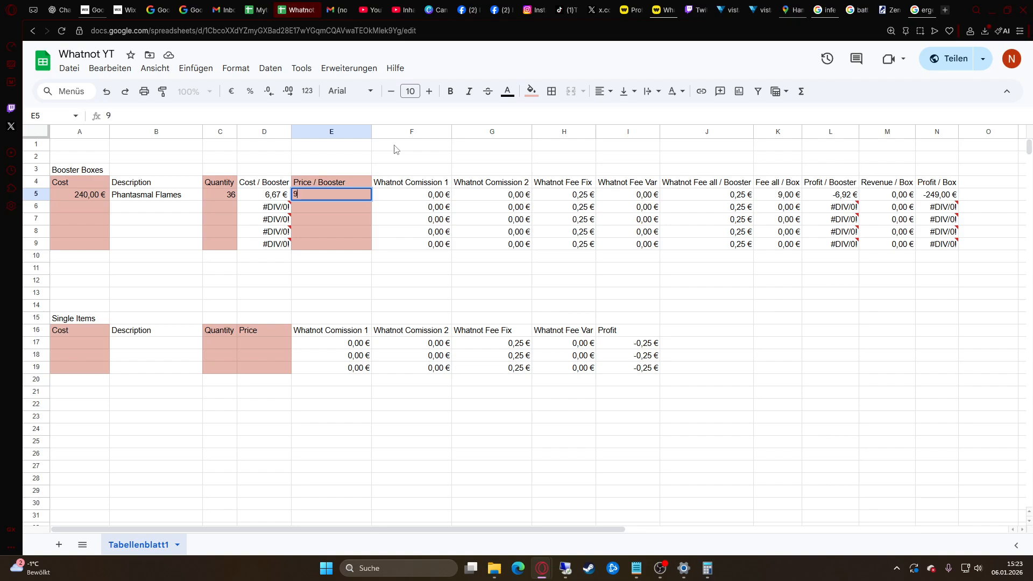
pyautogui.press('Return')
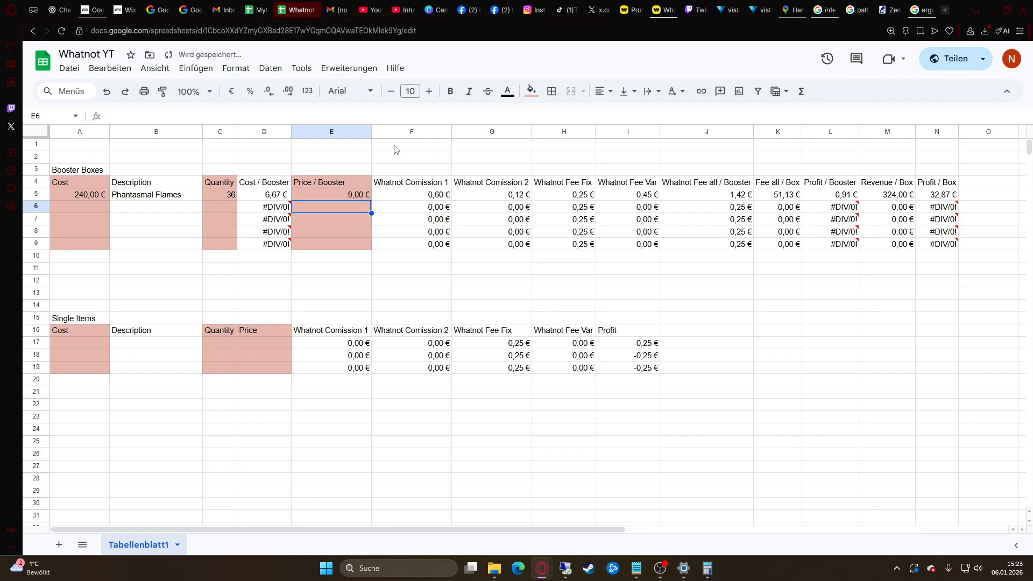
# - Examine the Phantasmal Flames commission, fixed fee and variable fee cells, comparing them with the European example in the Whatnot fees article
pyautogui.click(414, 195)
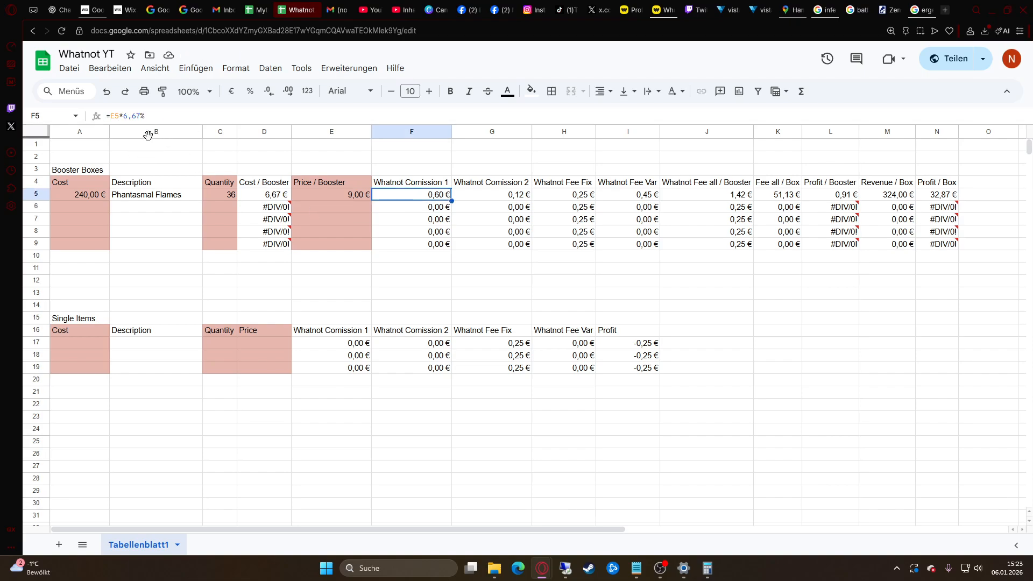
pyautogui.click(504, 199)
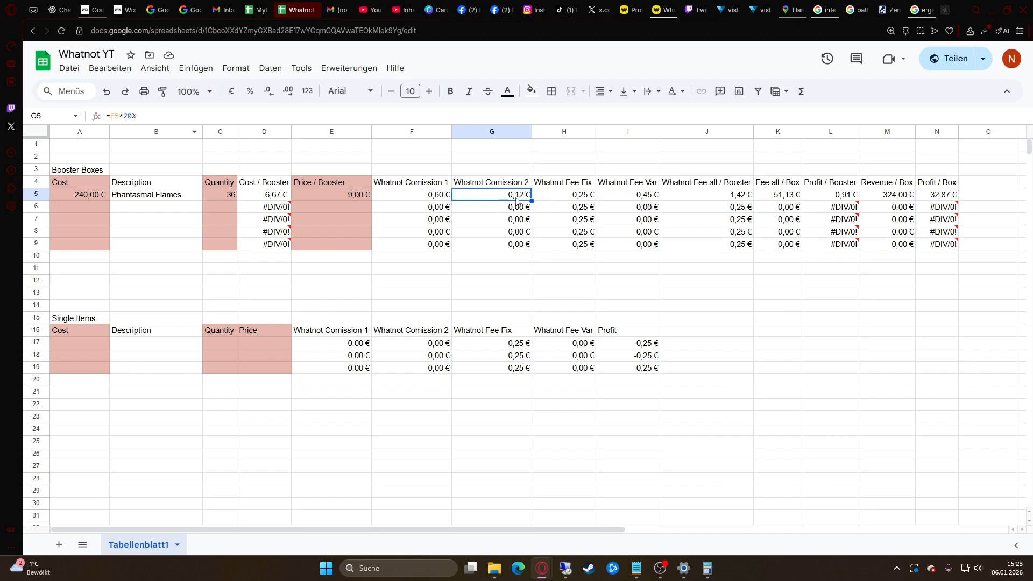
pyautogui.click(556, 199)
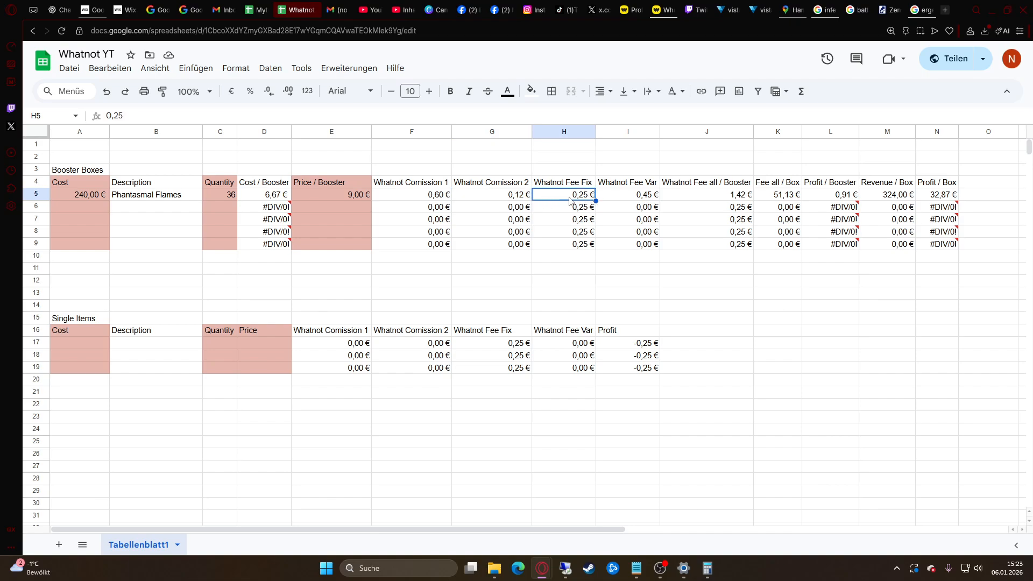
pyautogui.click(641, 197)
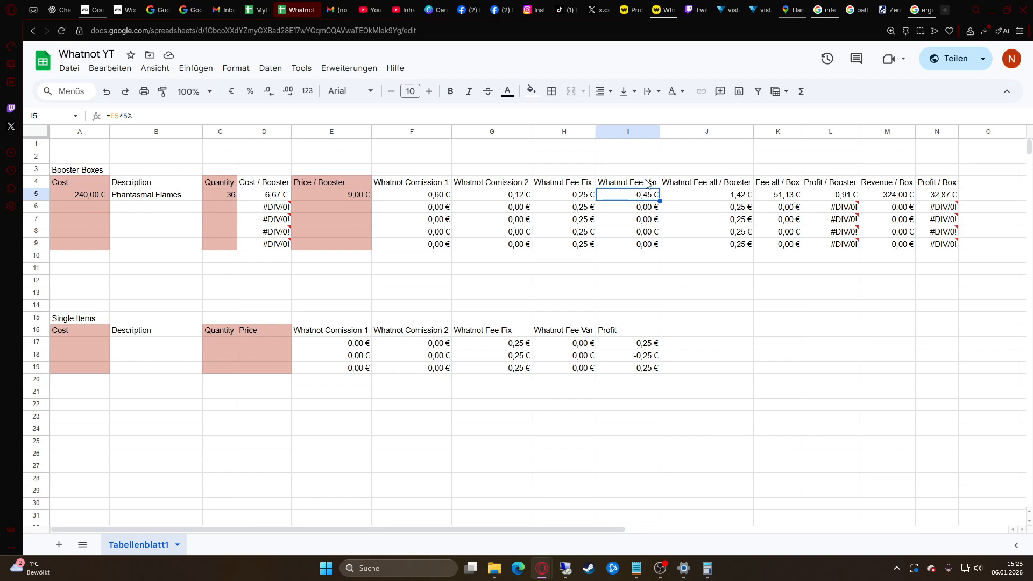
pyautogui.click(655, 9)
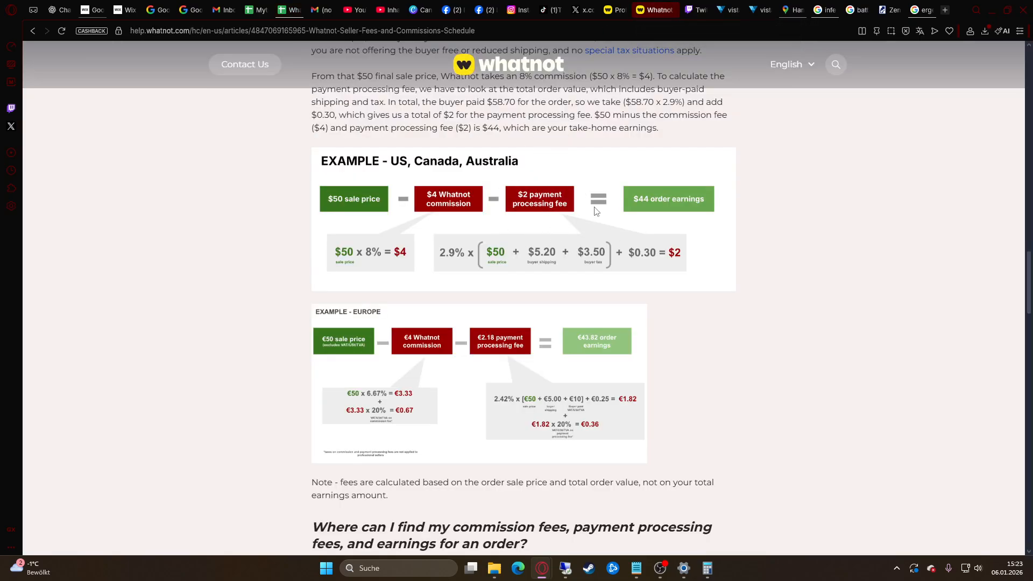
pyautogui.click(292, 7)
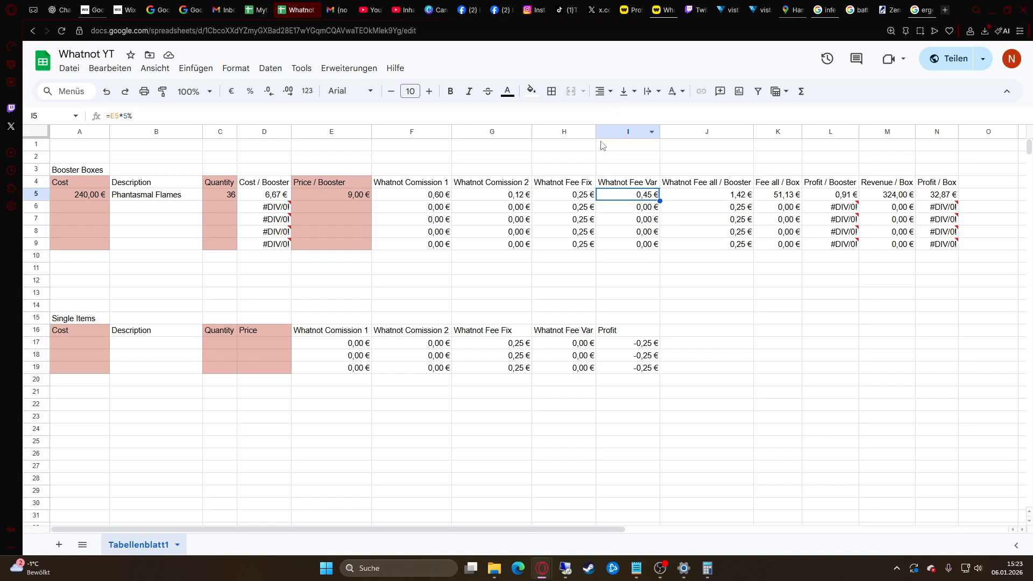
pyautogui.click(659, 6)
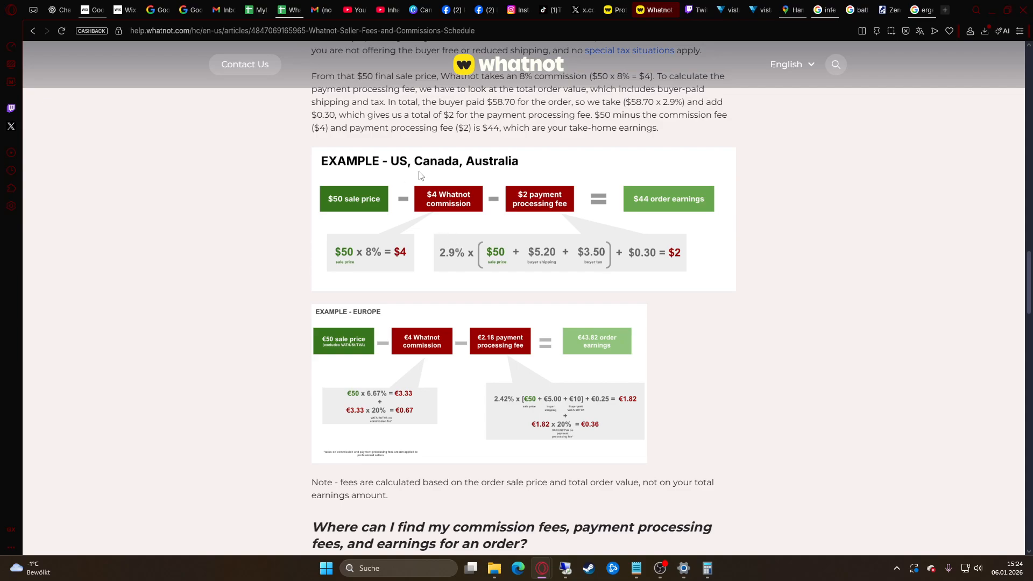
pyautogui.click(285, 6)
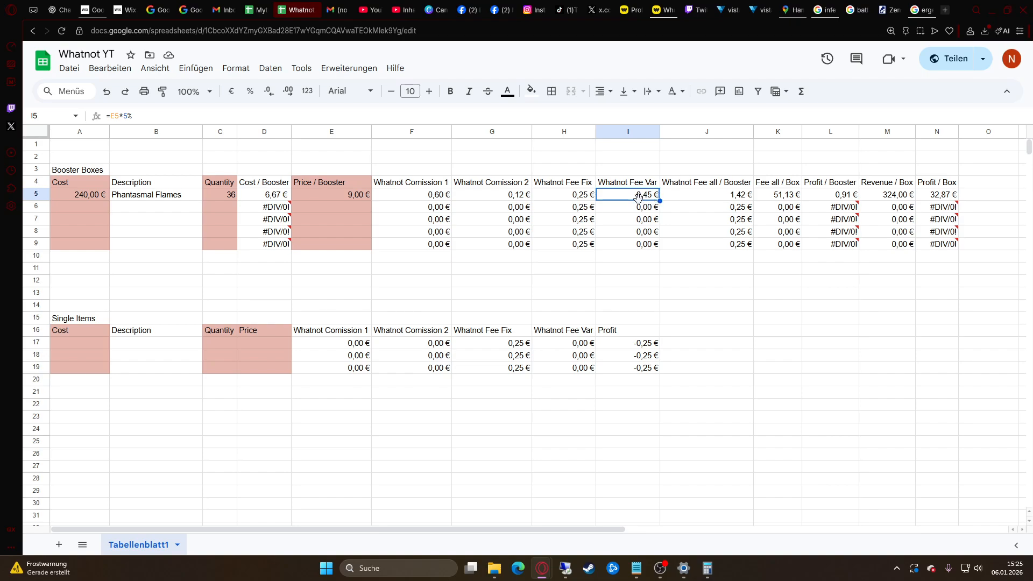
# - Examine how total fees per booster and per box, profit per booster and profit per box are calculated for Phantasmal Flames
pyautogui.click(733, 199)
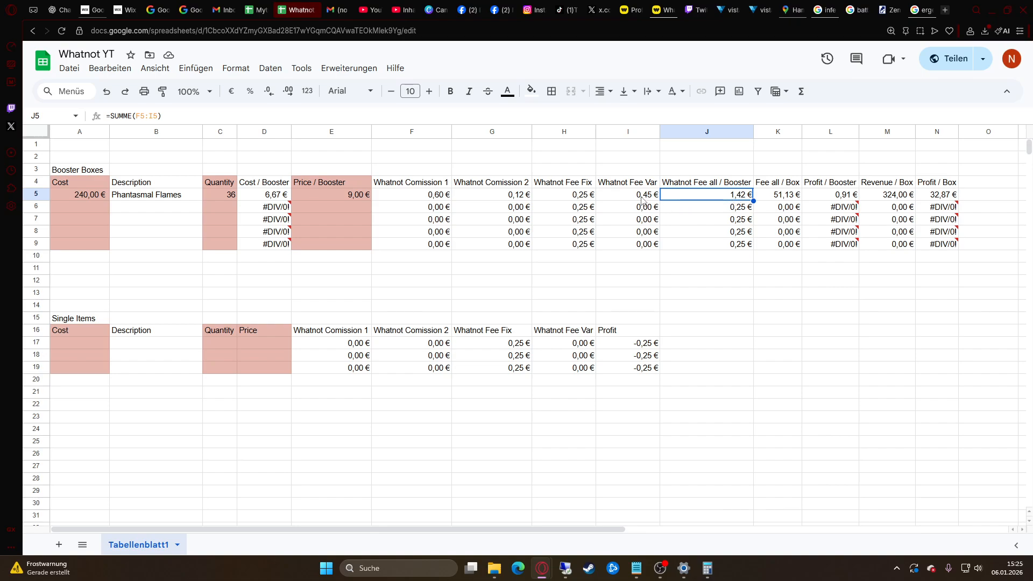
pyautogui.moveTo(645, 202); pyautogui.dragTo(475, 201)
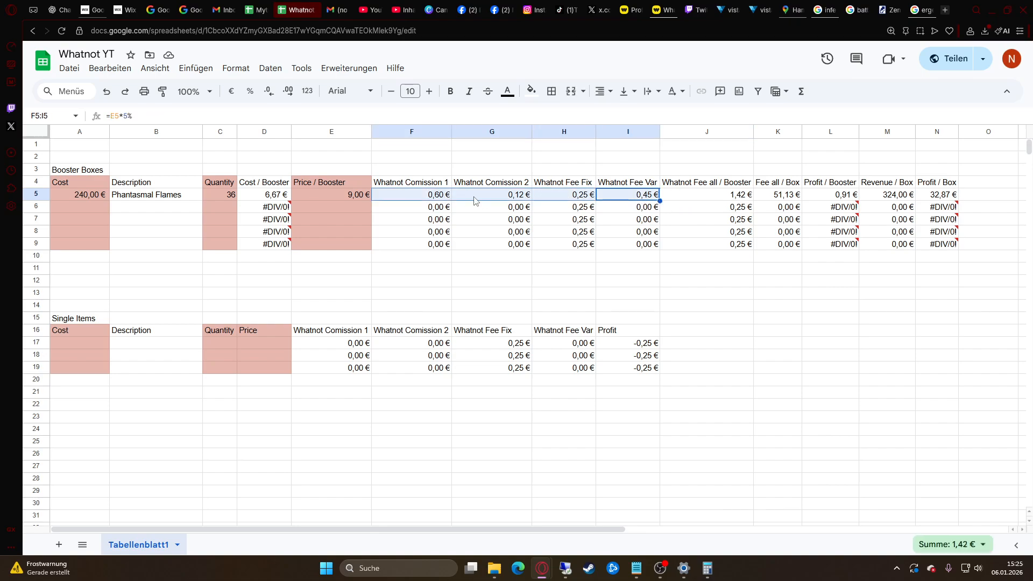
pyautogui.click(720, 199)
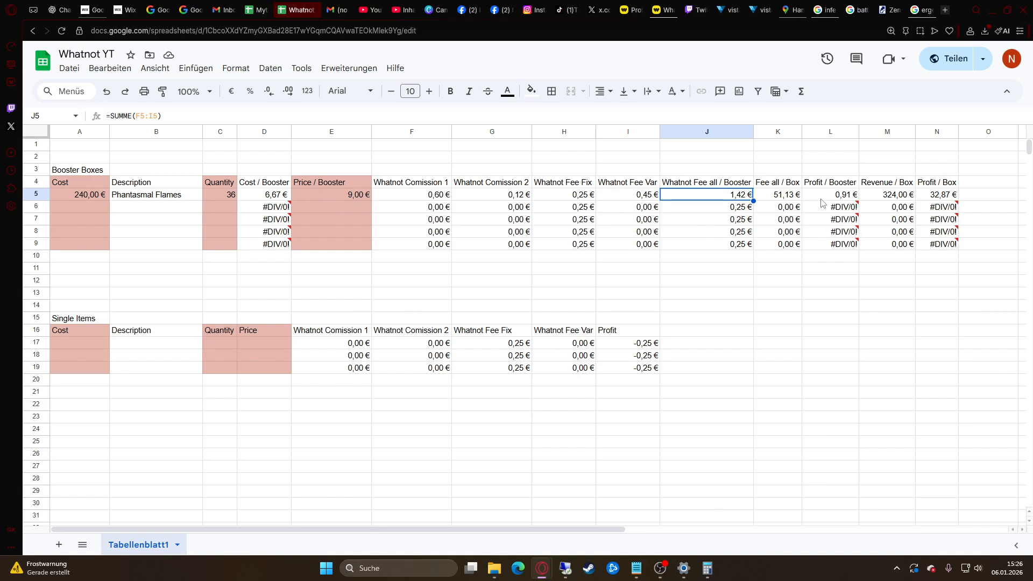
pyautogui.click(787, 197)
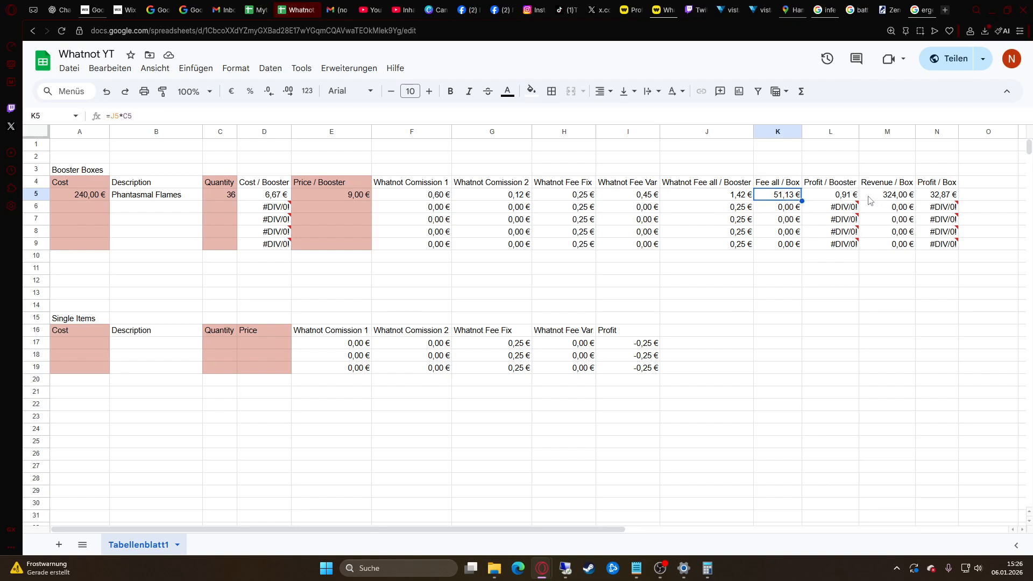
pyautogui.moveTo(784, 182); pyautogui.dragTo(786, 231)
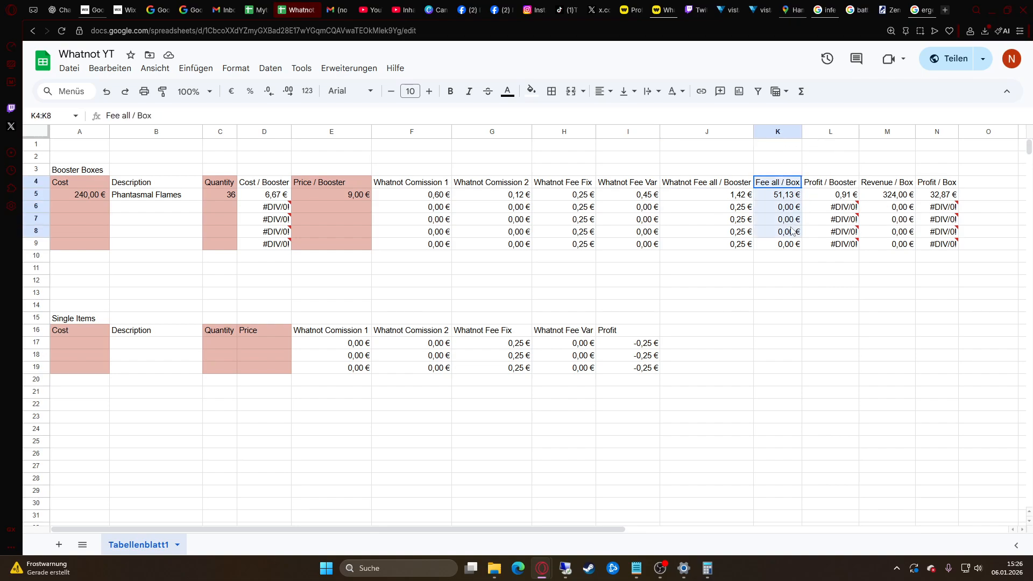
pyautogui.click(788, 186)
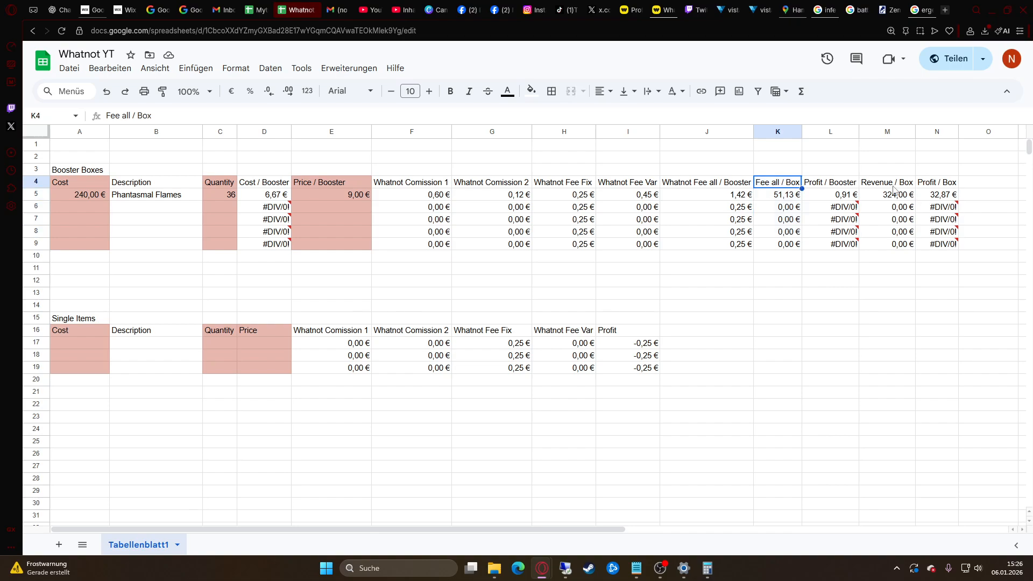
pyautogui.click(848, 197)
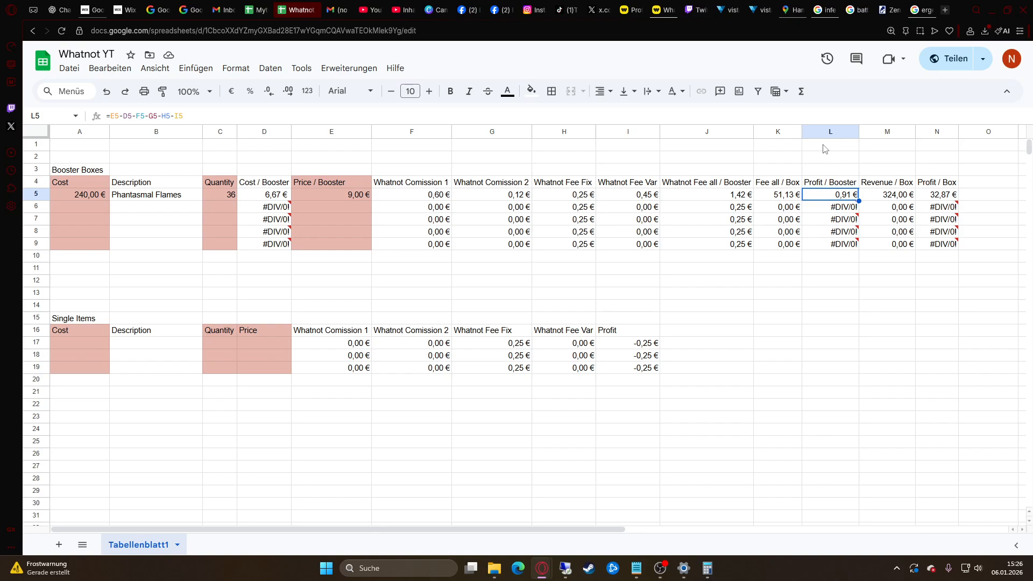
pyautogui.click(950, 202)
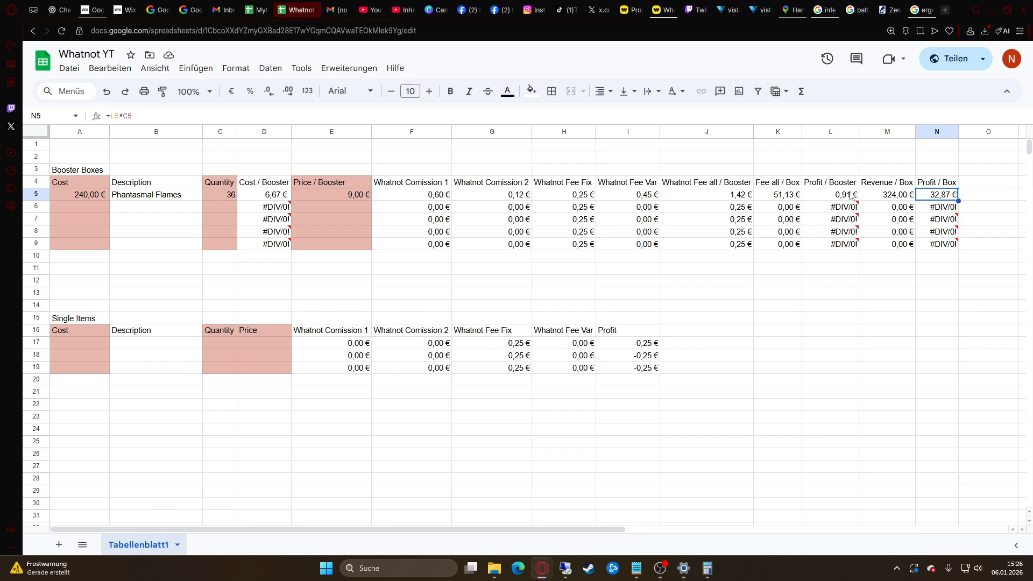
# - Set the Phantasmal Flames price per booster to 8 and check the profit per booster
pyautogui.doubleClick(343, 197)
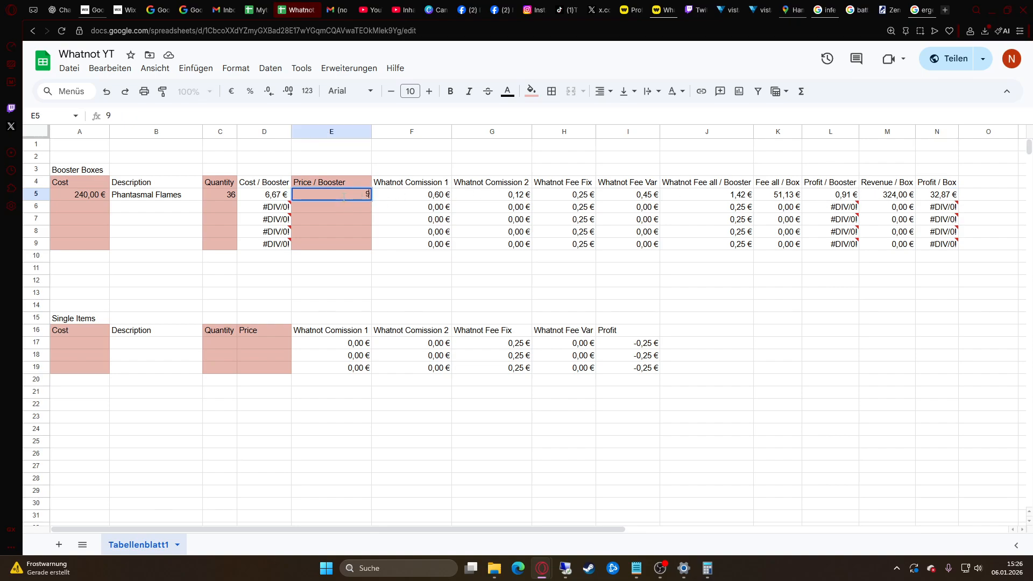
pyautogui.press('BackSpace')
pyautogui.write('8')
pyautogui.press('Return')
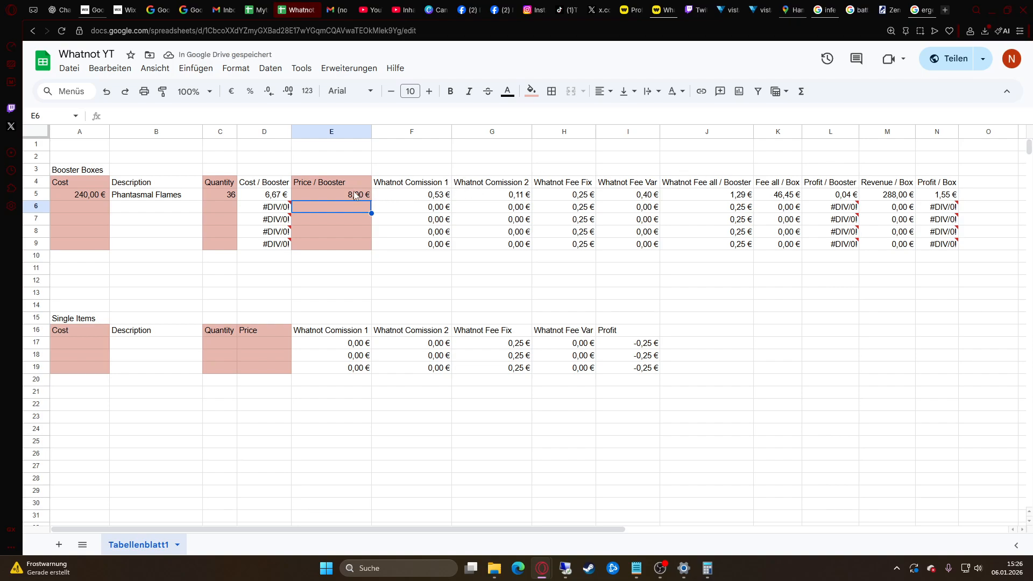
pyautogui.click(842, 197)
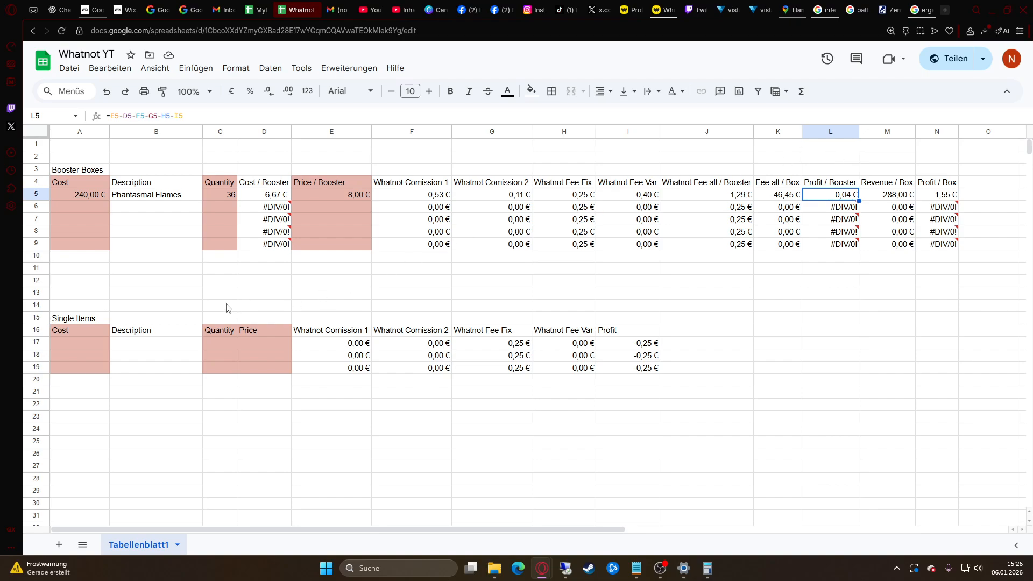
# - Enter ETB as the description and 80 as the cost in the first Single Items row
pyautogui.click(79, 346)
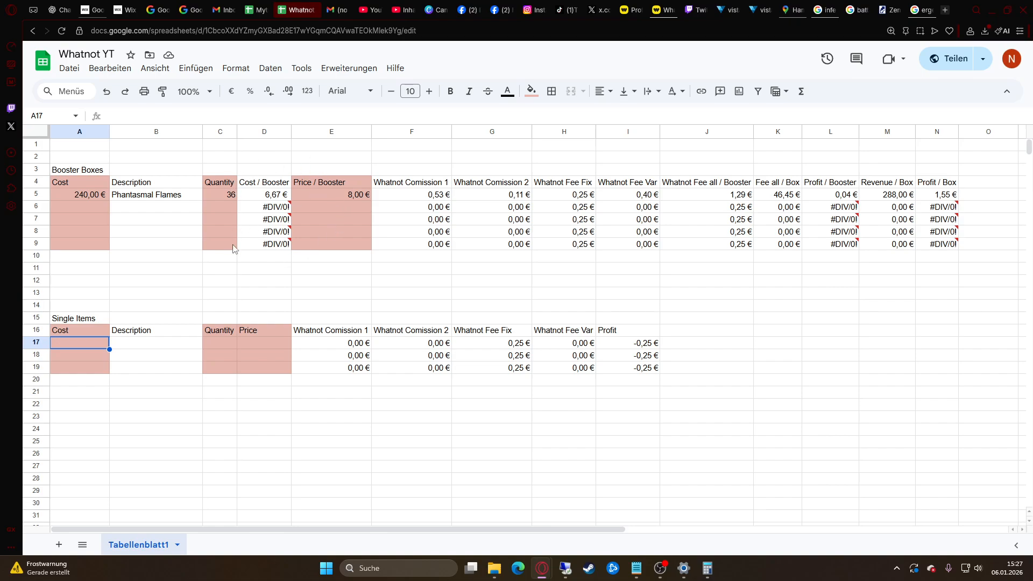
pyautogui.doubleClick(145, 342)
pyautogui.write('ETB')
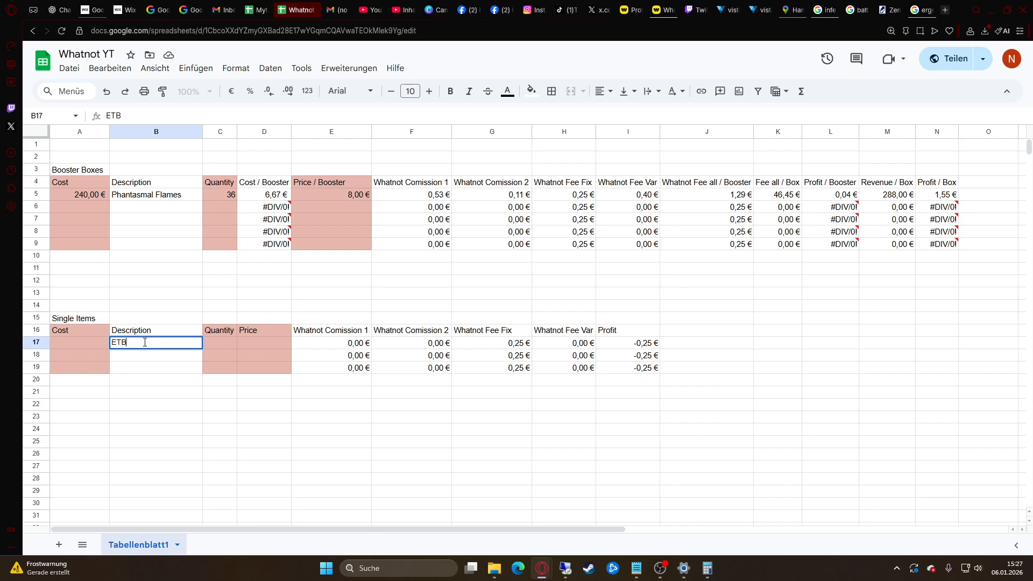
pyautogui.doubleClick(89, 345)
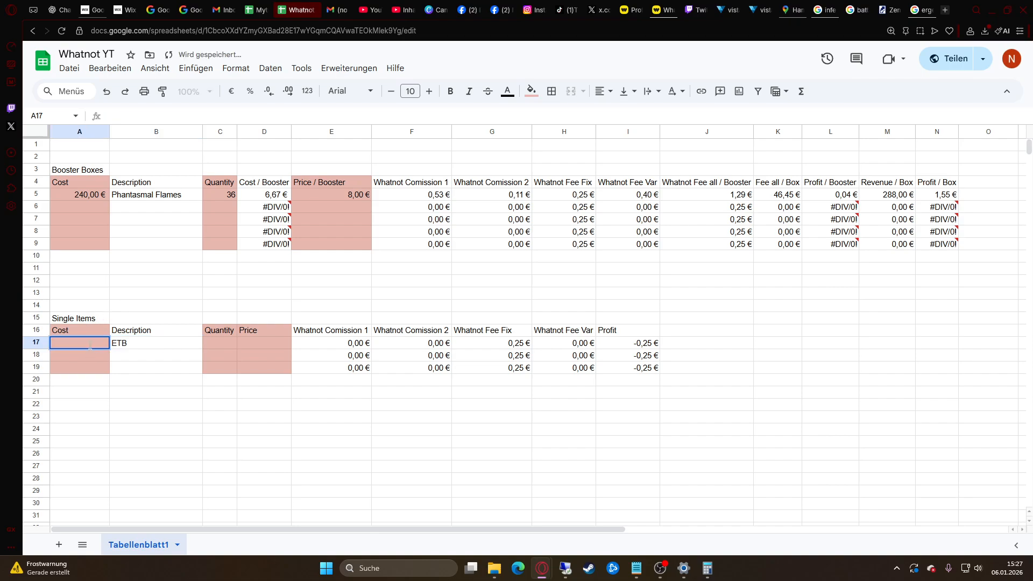
pyautogui.write('80')
pyautogui.press('Return')
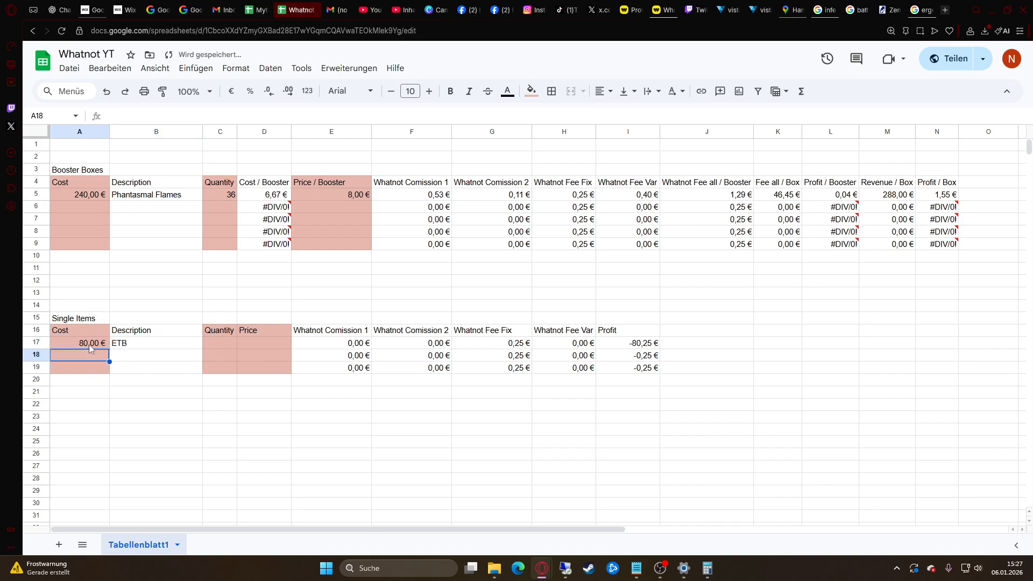
# - Enter quantity 1 and price 100 for the ETB in the Single Items table and check its profit formula
pyautogui.click(228, 341)
pyautogui.write('1')
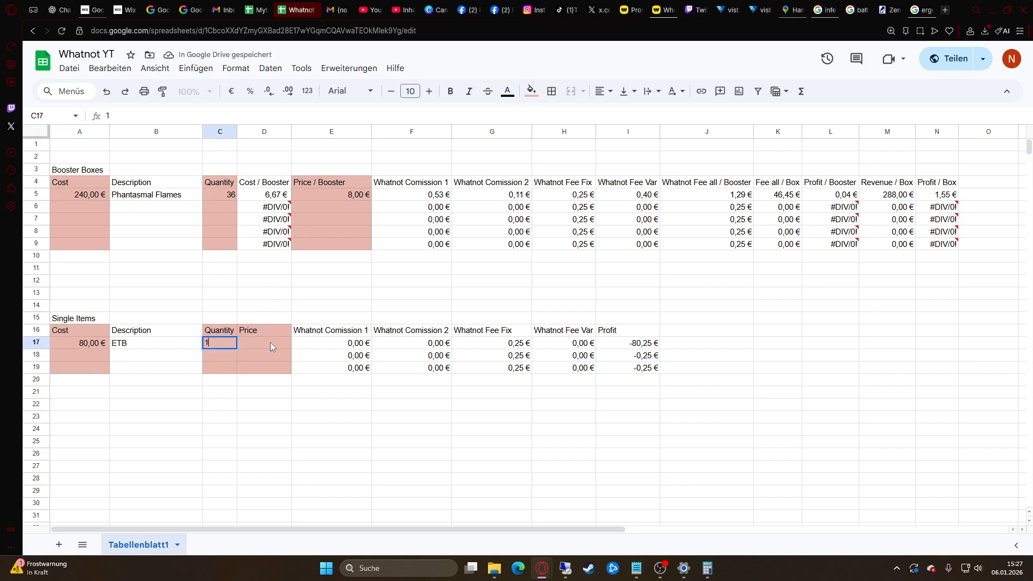
pyautogui.doubleClick(270, 343)
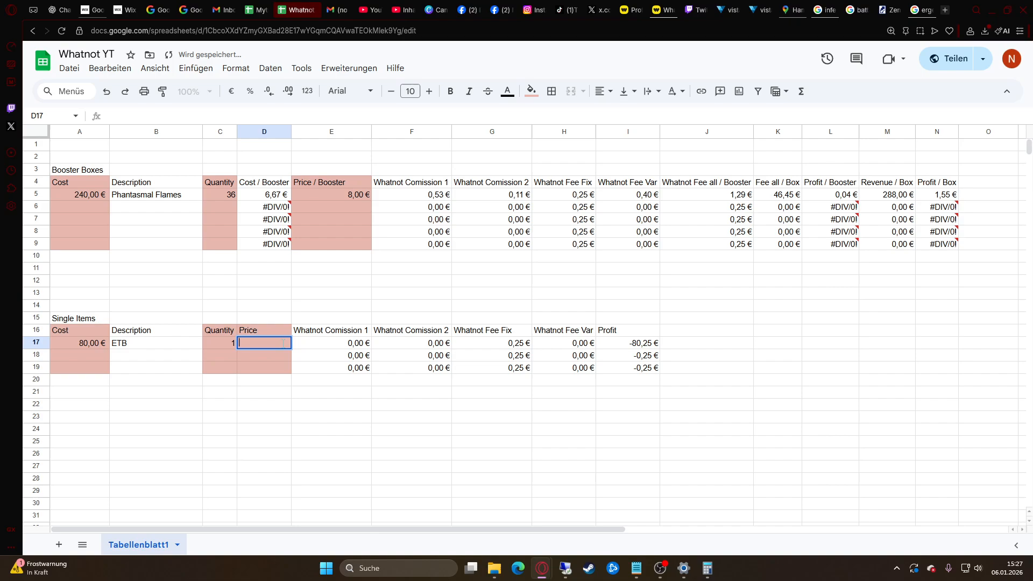
pyautogui.write('100')
pyautogui.press('Return')
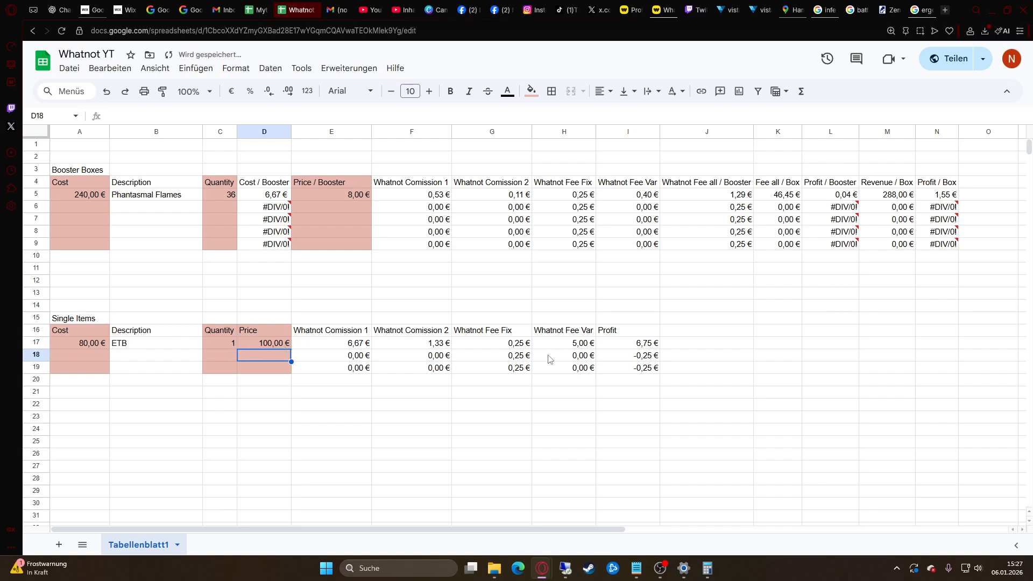
pyautogui.click(640, 347)
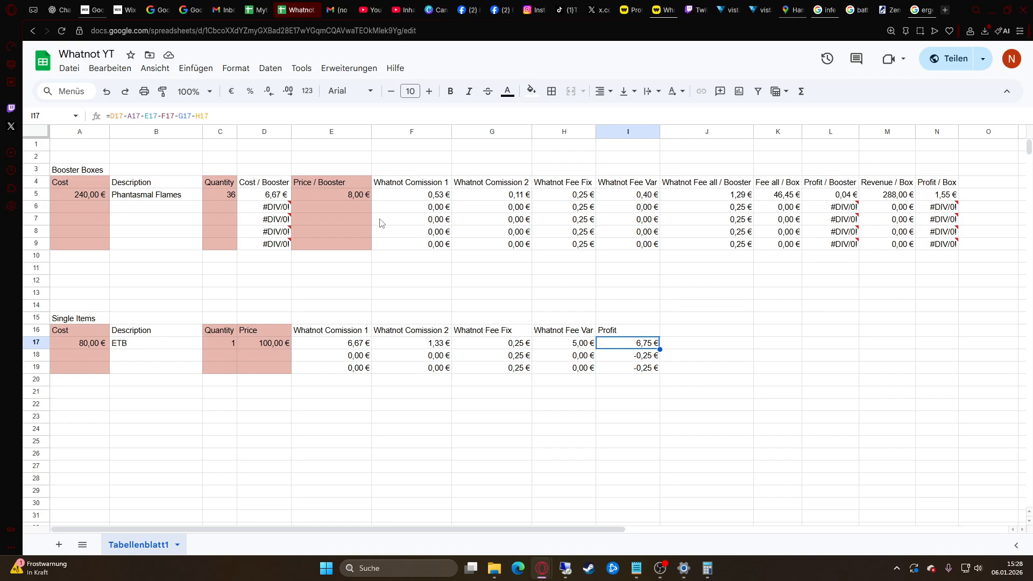
# - Examine the formulas and values behind both Whatnot commissions, the fixed fee and the variable fee in the Phantasmal Flames row
pyautogui.click(403, 194)
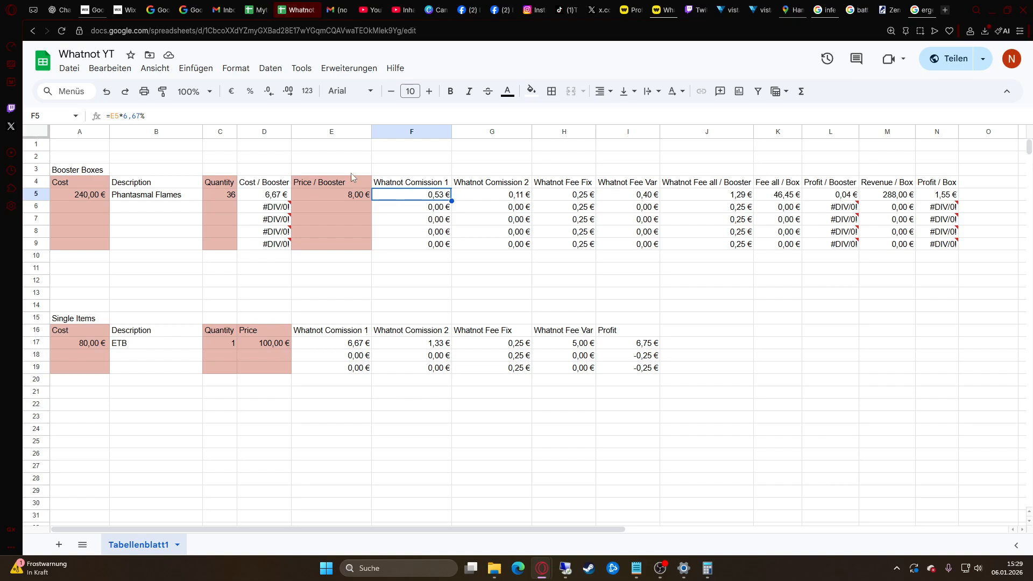
pyautogui.moveTo(124, 115); pyautogui.dragTo(141, 114)
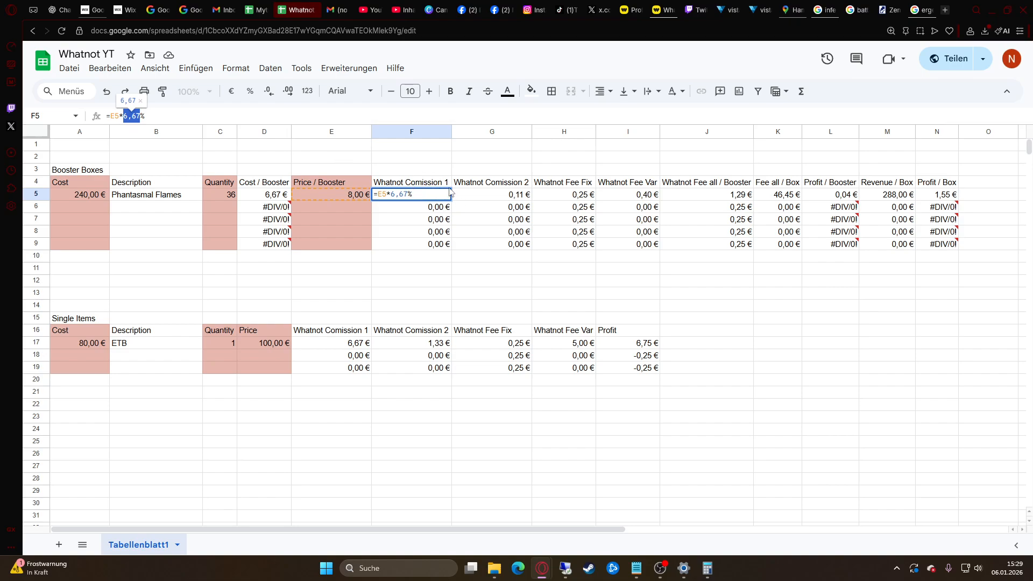
pyautogui.press('Escape')
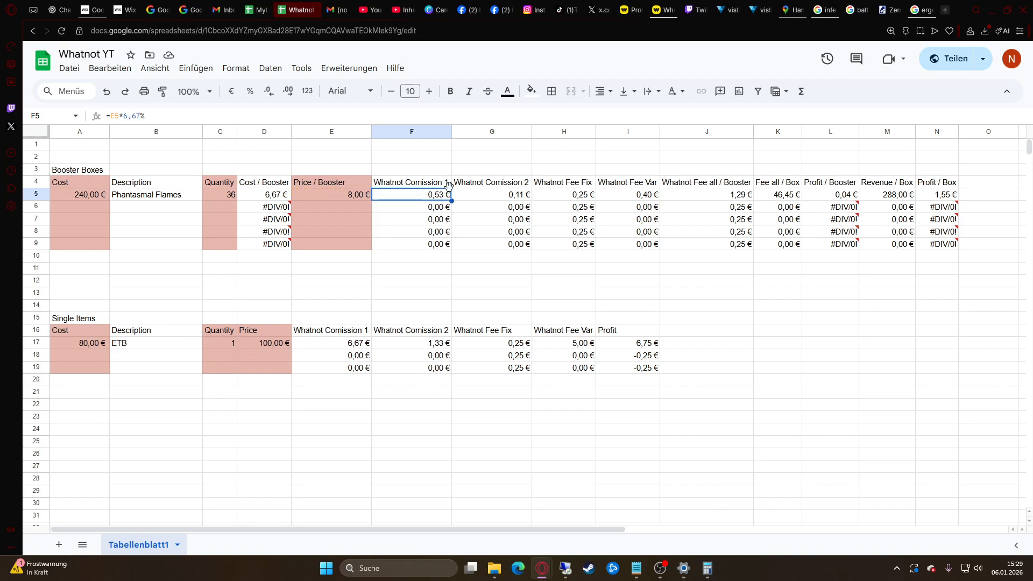
pyautogui.click(513, 201)
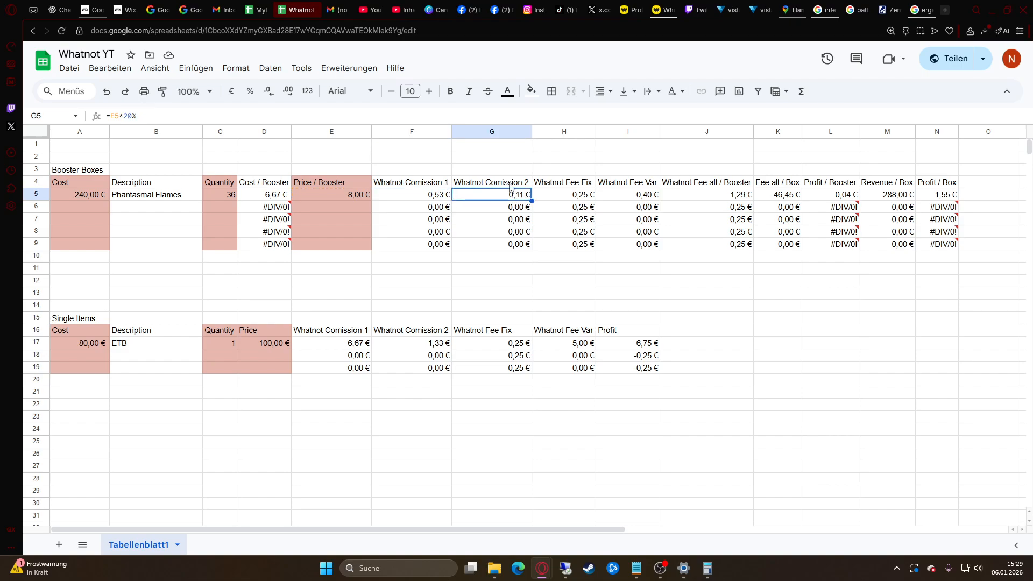
pyautogui.moveTo(511, 183); pyautogui.dragTo(510, 245)
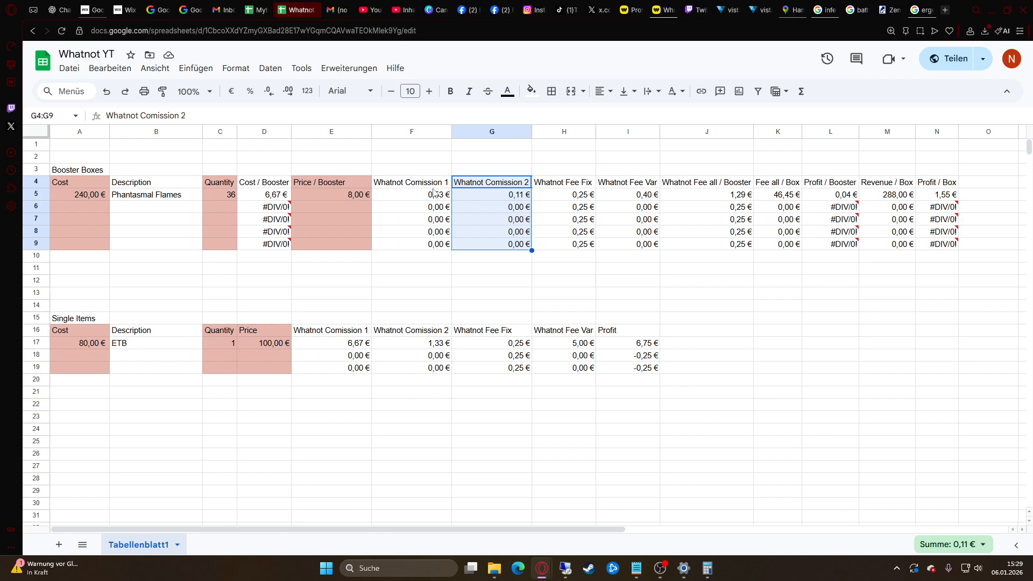
pyautogui.click(561, 183)
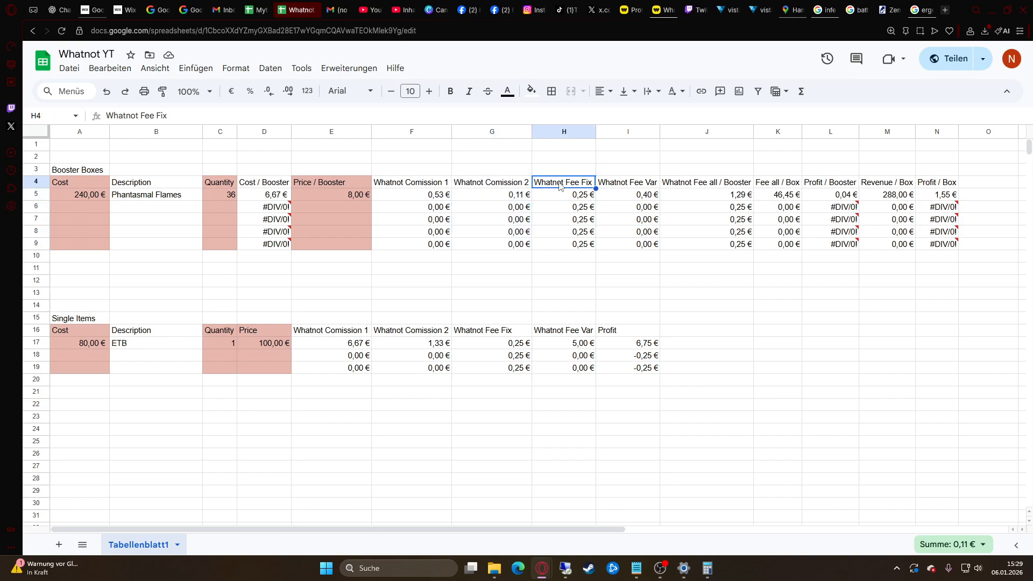
pyautogui.click(560, 197)
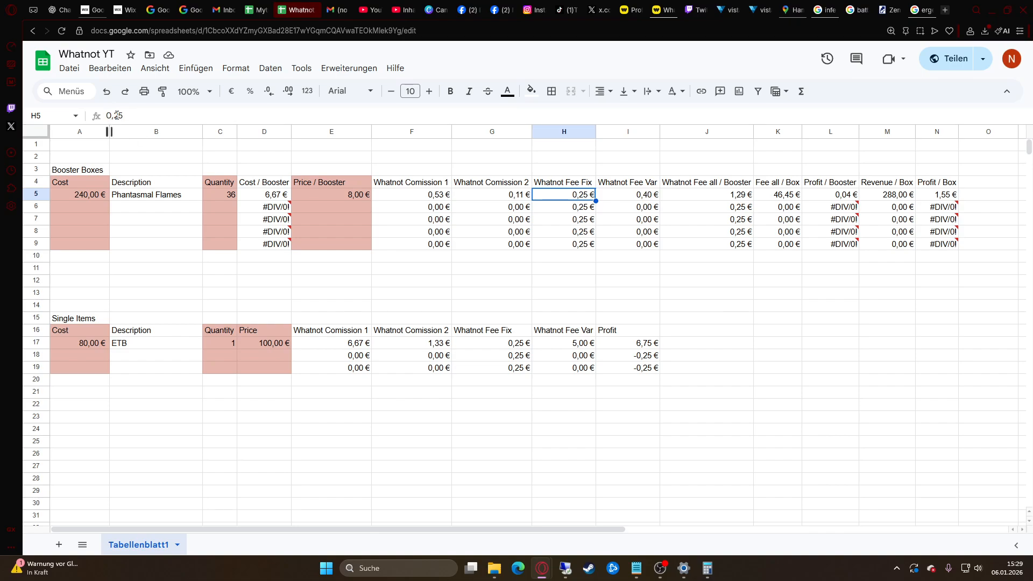
pyautogui.moveTo(115, 115); pyautogui.dragTo(139, 116)
pyautogui.click(175, 117)
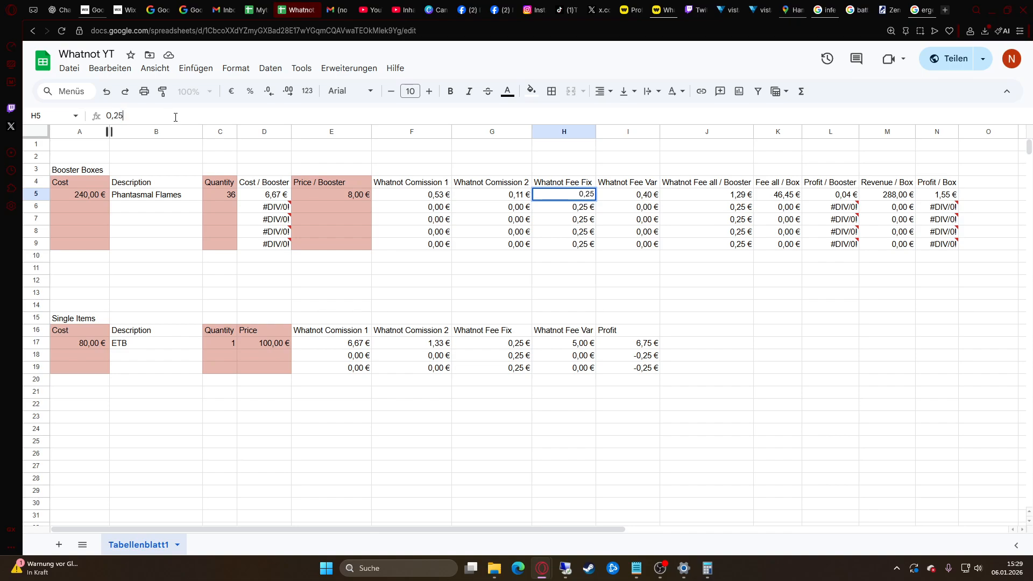
pyautogui.click(564, 212)
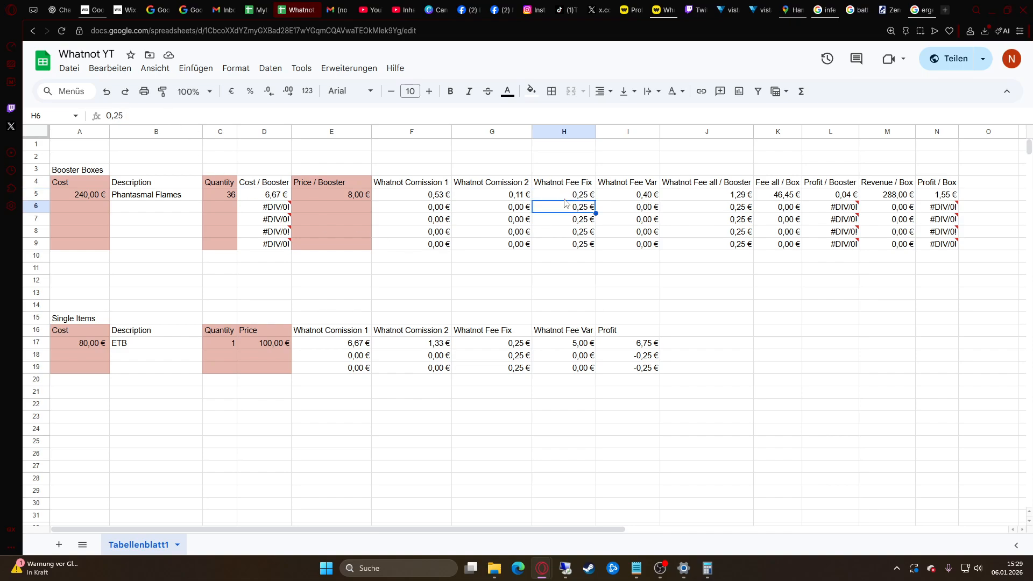
pyautogui.click(566, 198)
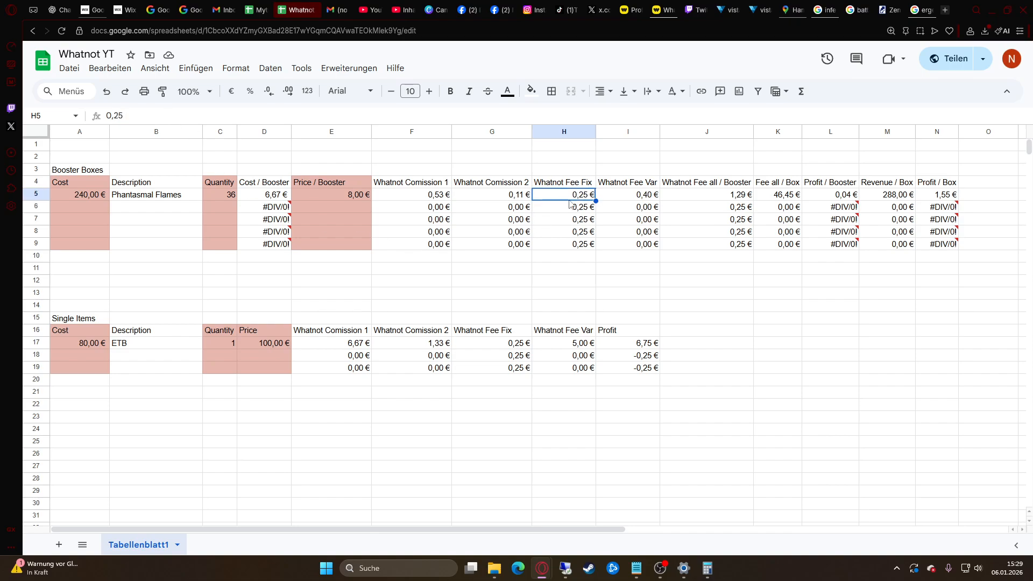
pyautogui.click(607, 197)
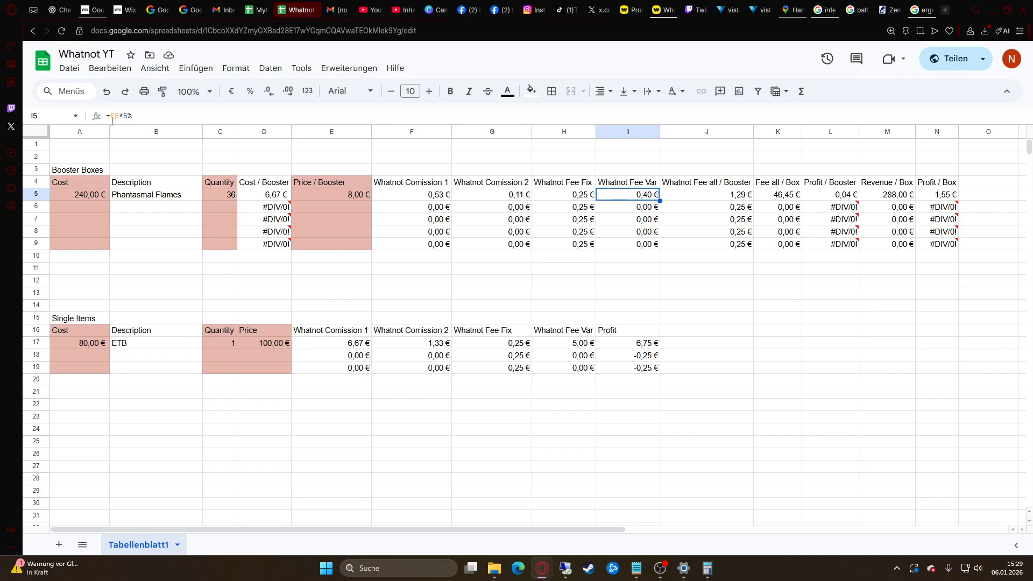
pyautogui.write('ö')
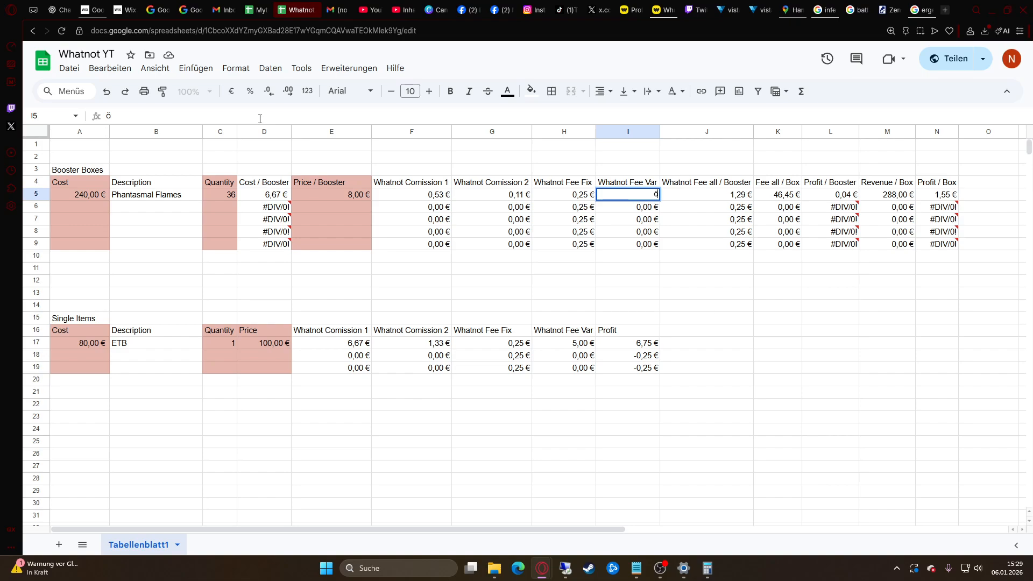
pyautogui.press('BackSpace')
pyautogui.click(636, 211)
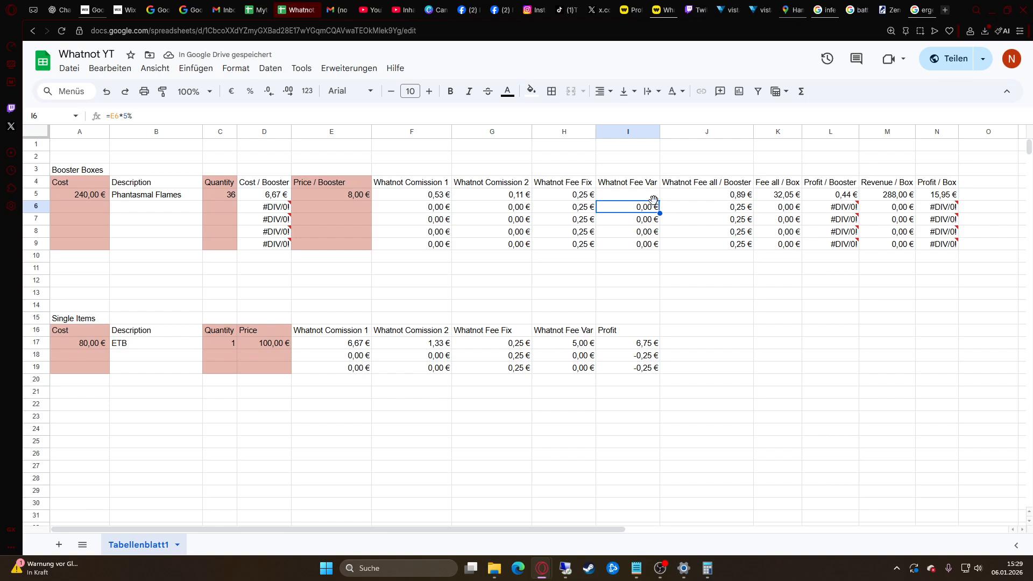
pyautogui.click(648, 199)
pyautogui.hotkey('ctrl', 'z')
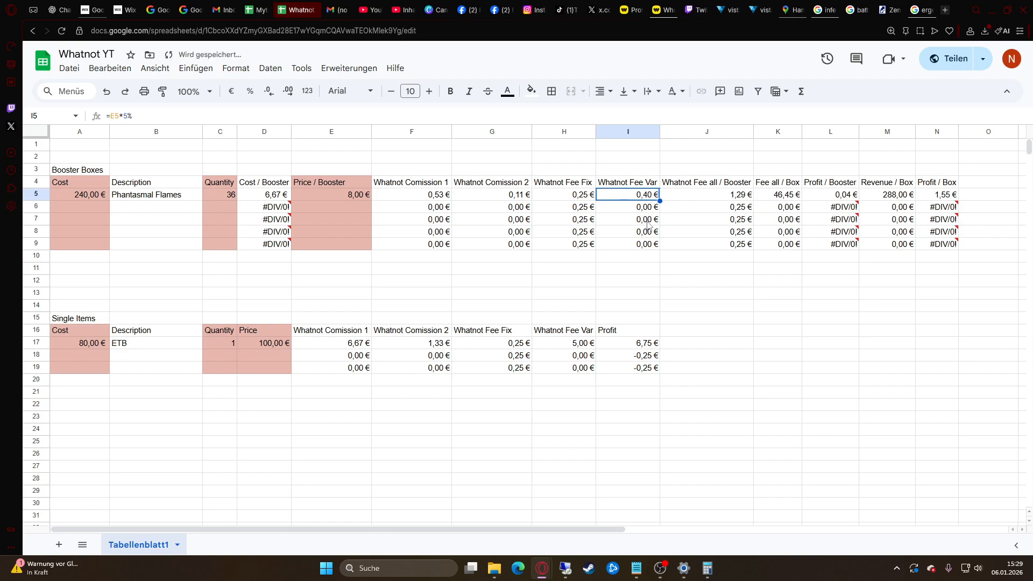